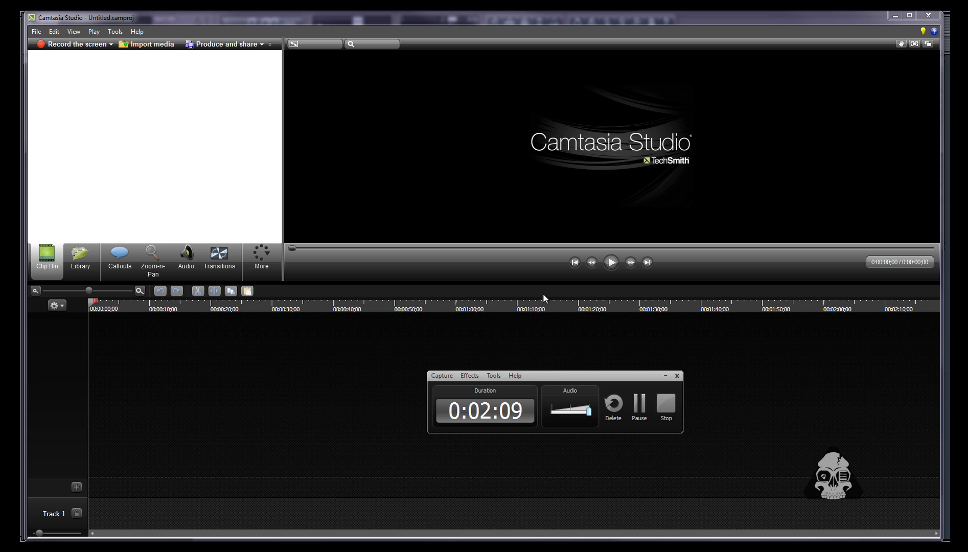
Hide the recorder with F10 and minimize Camtasia Studio so FL Studio shows while capturing
key(F10)
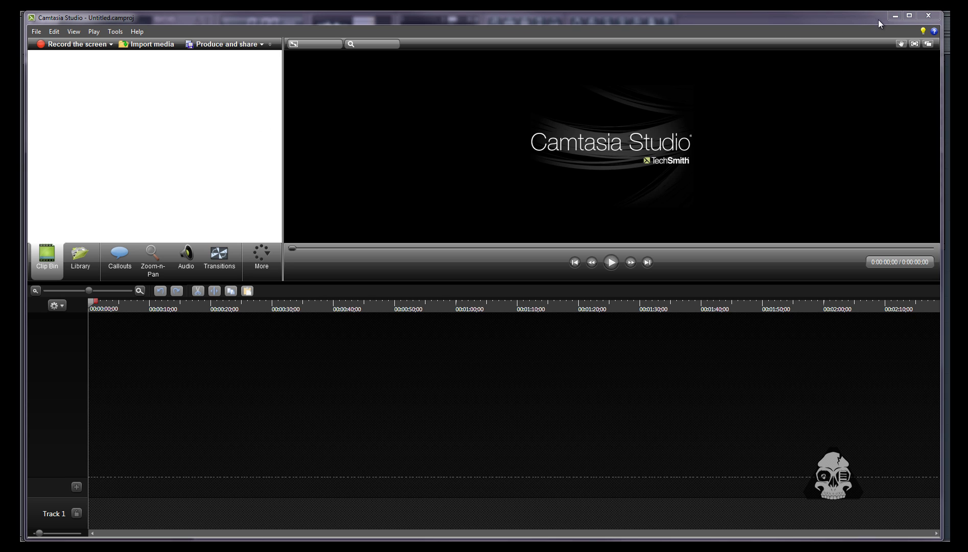
click(895, 16)
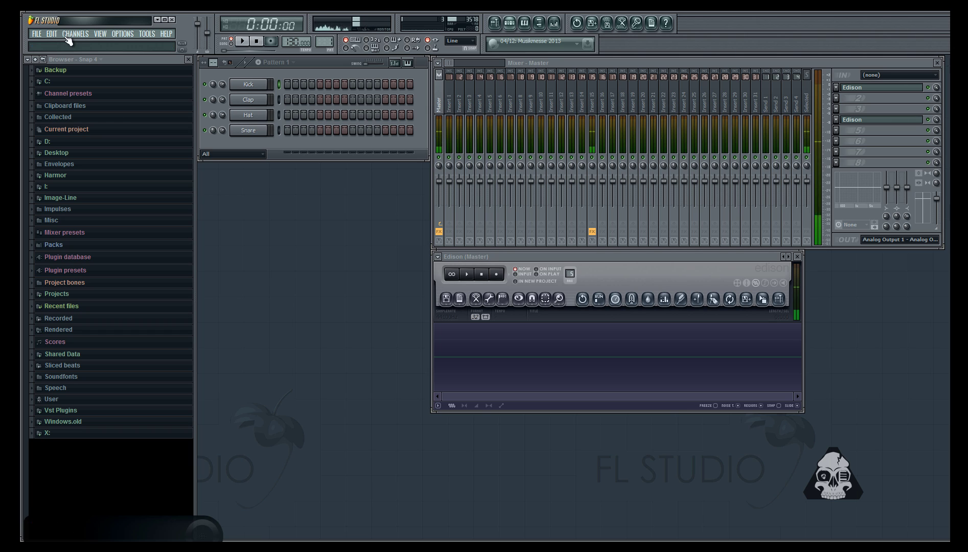
click(123, 34)
click(146, 62)
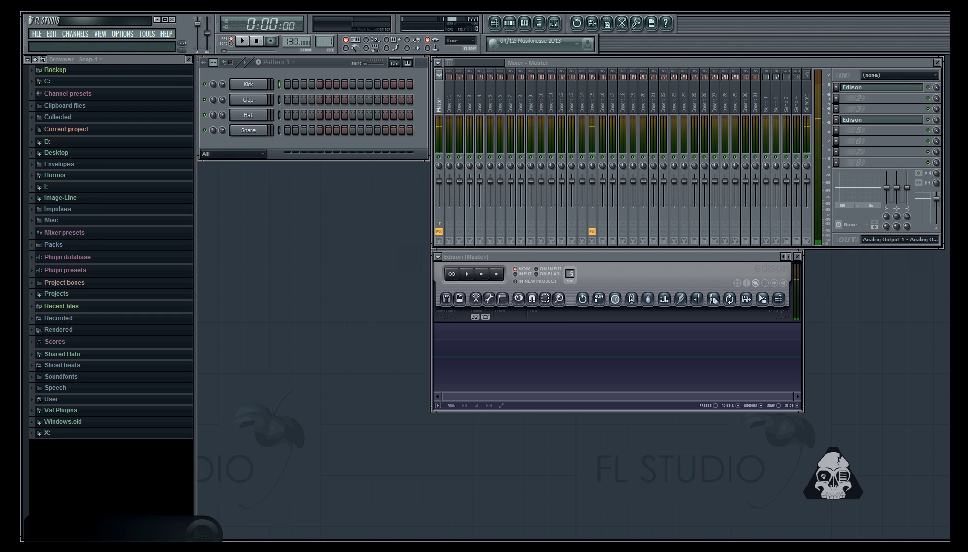
drag(956, 217, 415, 199)
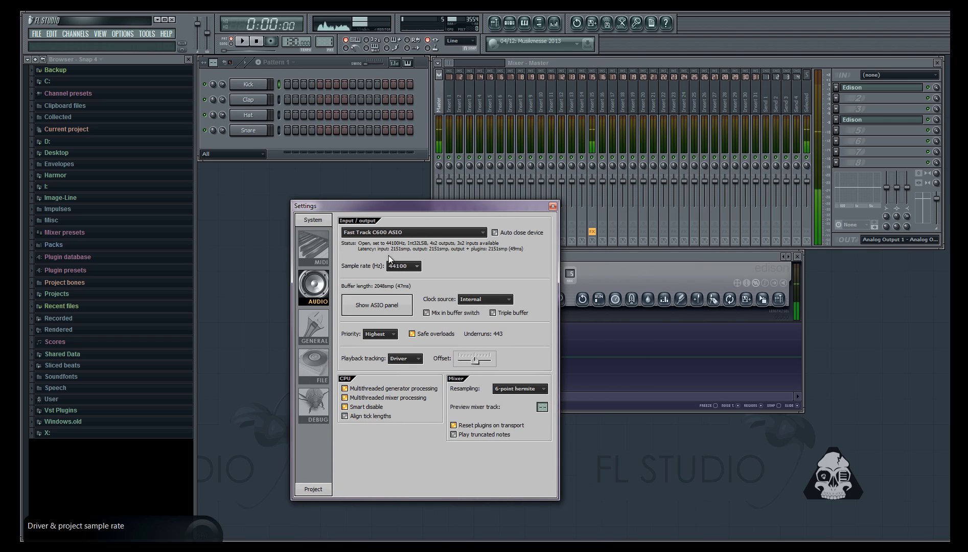
click(411, 231)
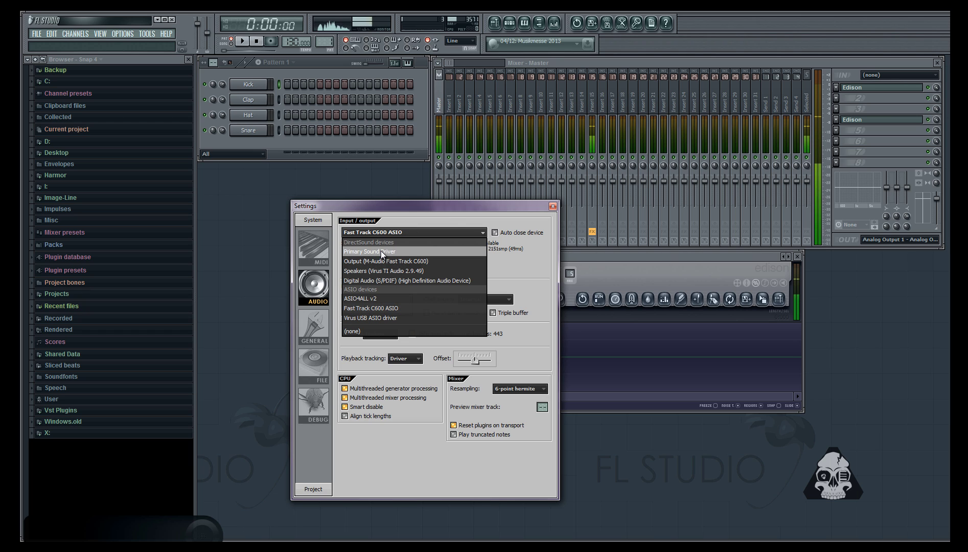
click(457, 210)
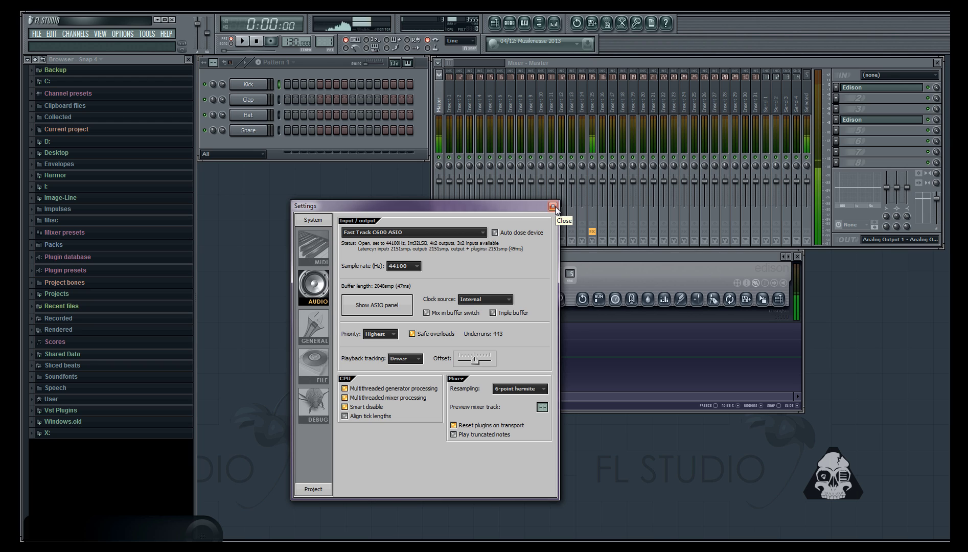
click(553, 206)
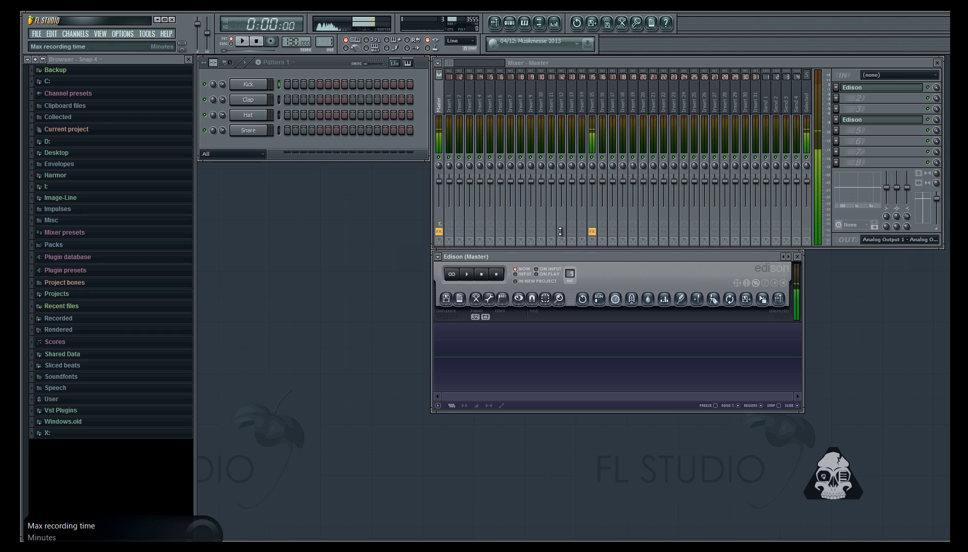
Increase the minutes of Edison's Max recording time
drag(560, 229, 551, 199)
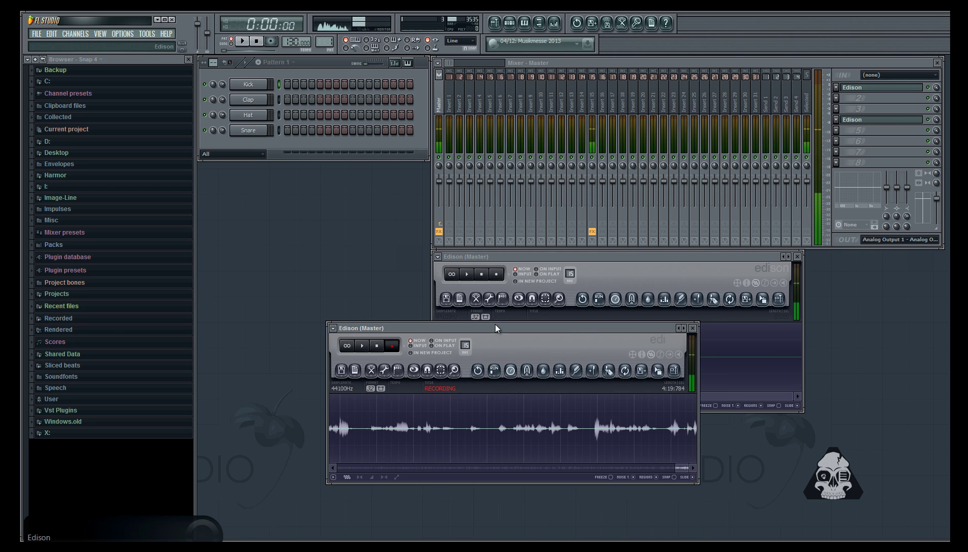
Play the drum pattern into the recording Edison, then stop and rewind playback
right_click(247, 85)
click(242, 41)
click(242, 41)
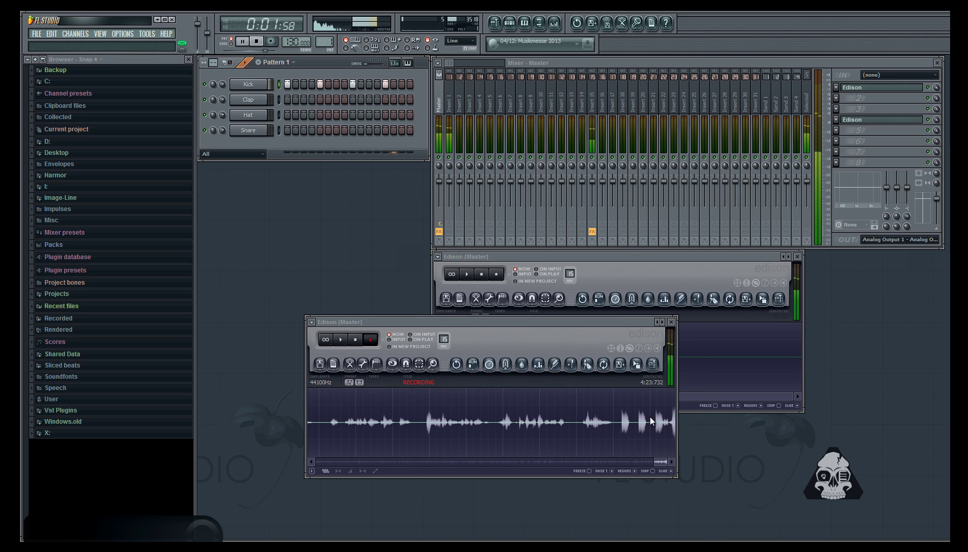
click(256, 40)
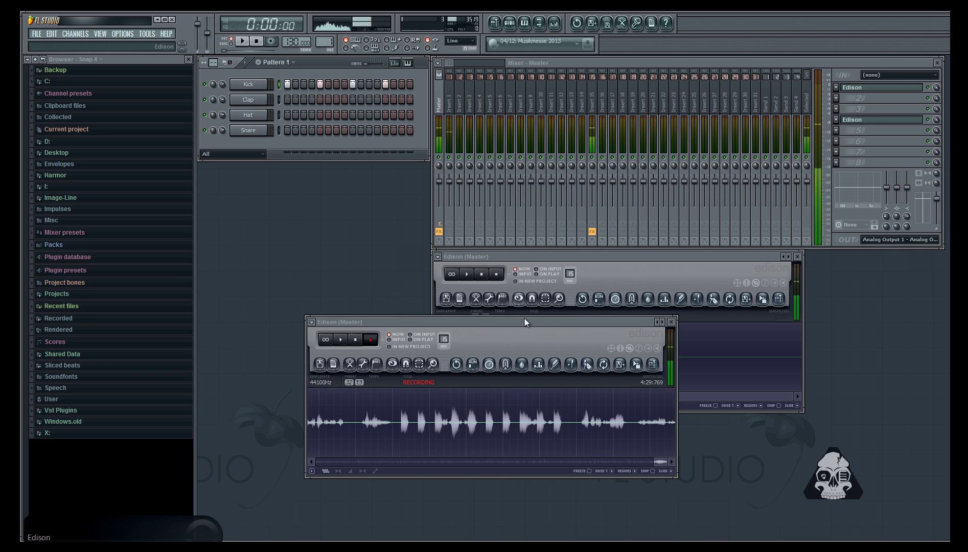
Move the detached recording Edison window into view and close it
click(671, 321)
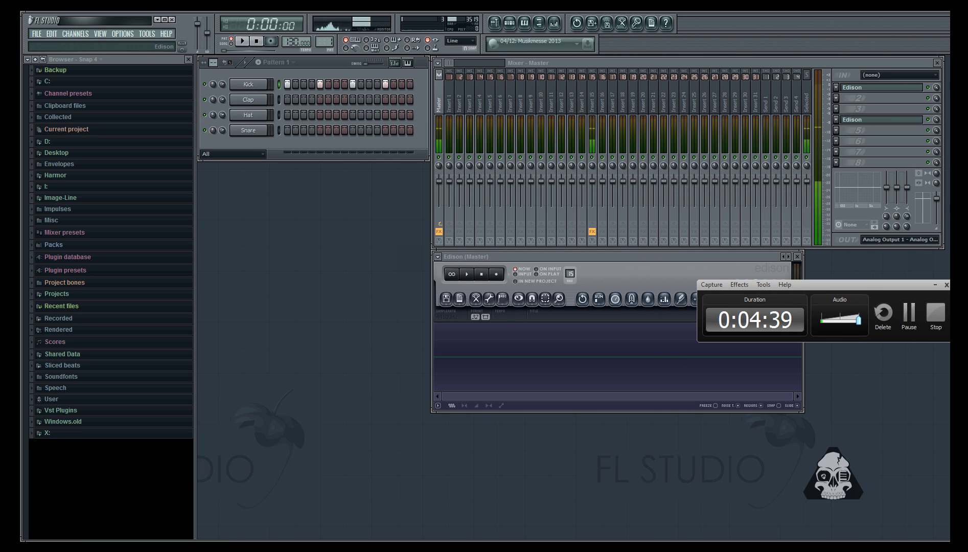
drag(693, 260, 590, 365)
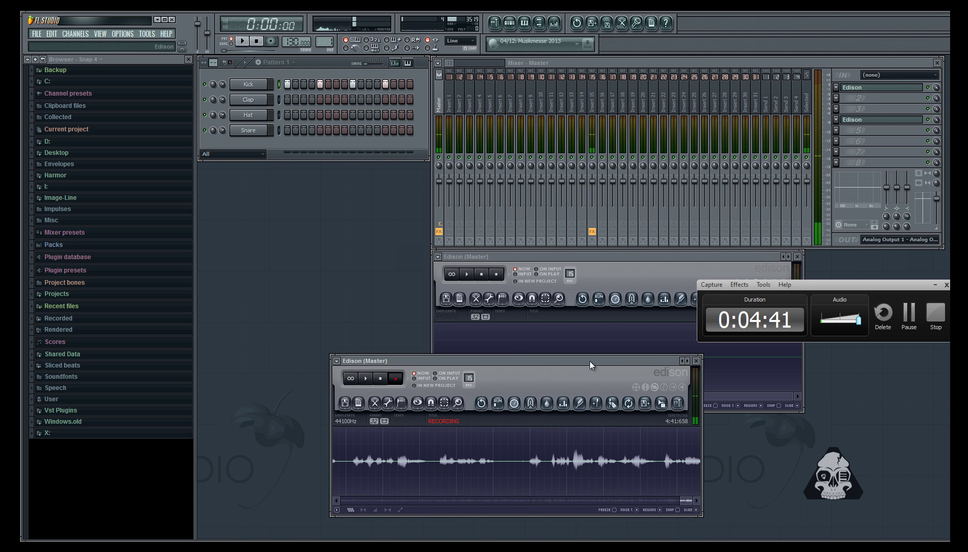
drag(590, 365, 581, 289)
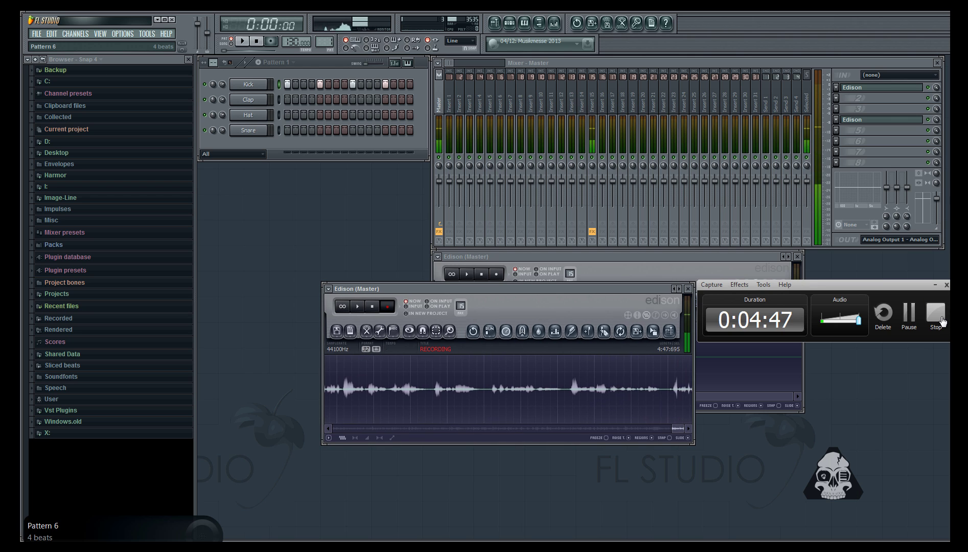
click(687, 288)
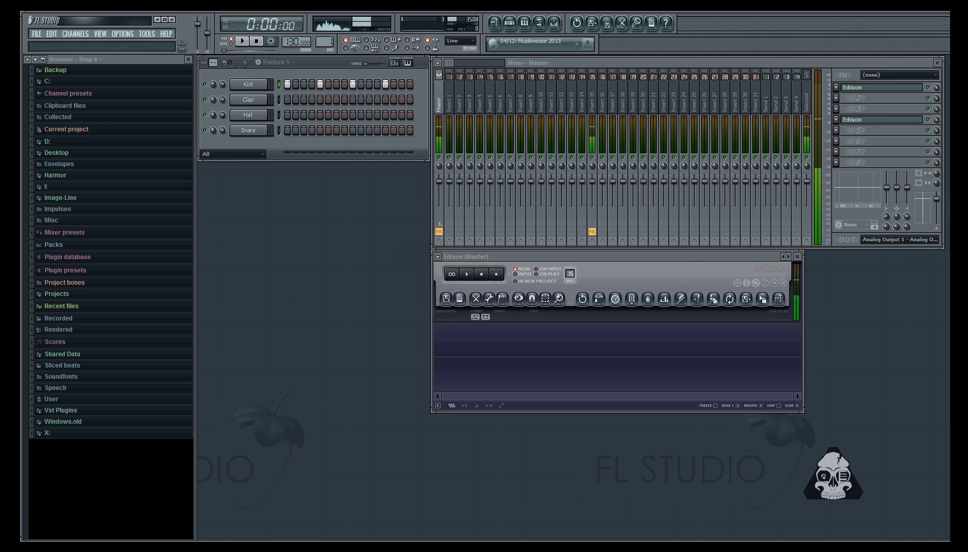
Restore Camtasia and drag Izotope Trash 2.camrec from the Clip Bin onto the timeline
mouse_move(253, 546)
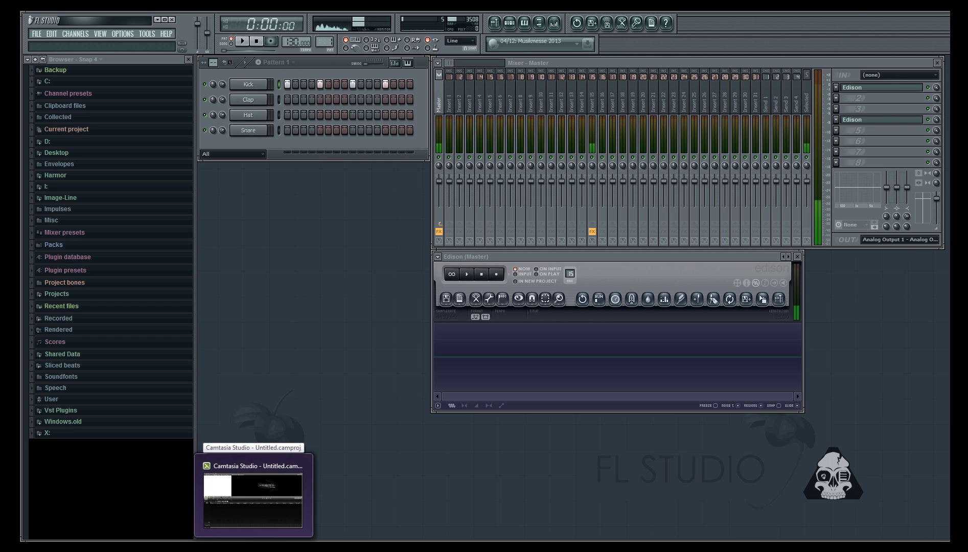
click(253, 546)
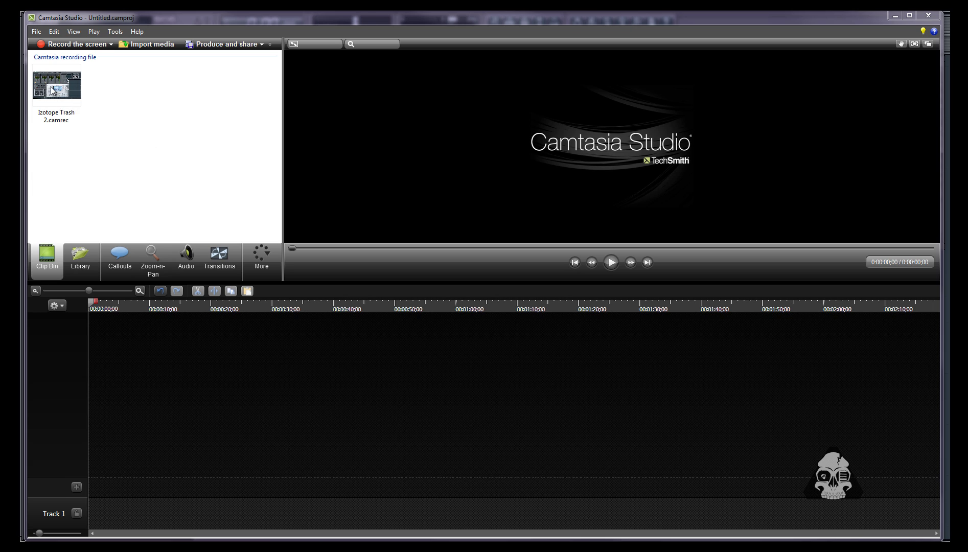
drag(63, 91, 54, 86)
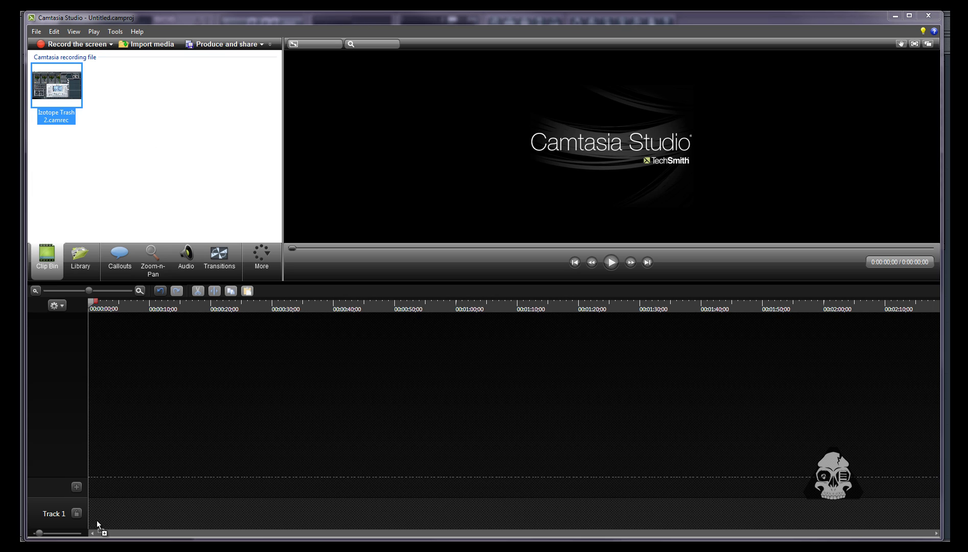
drag(109, 520, 151, 514)
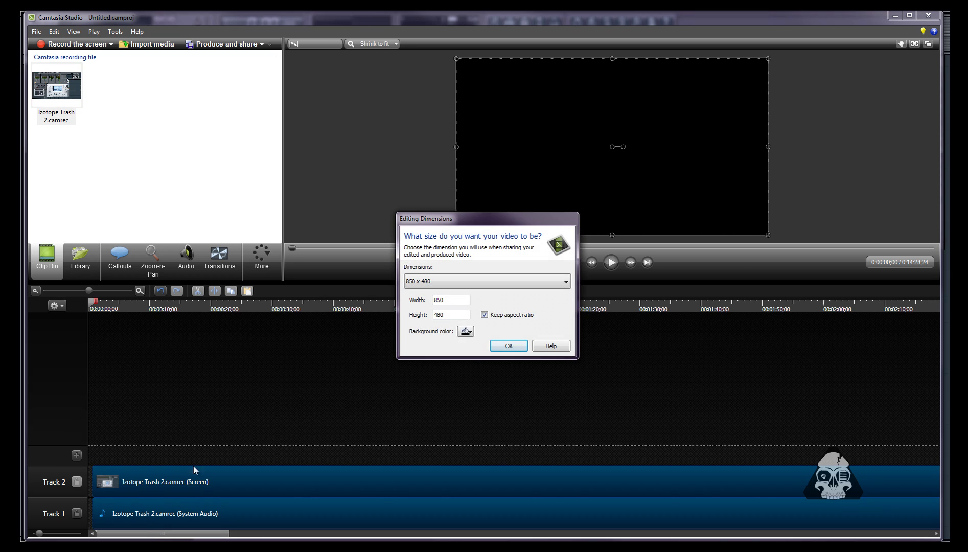
click(509, 346)
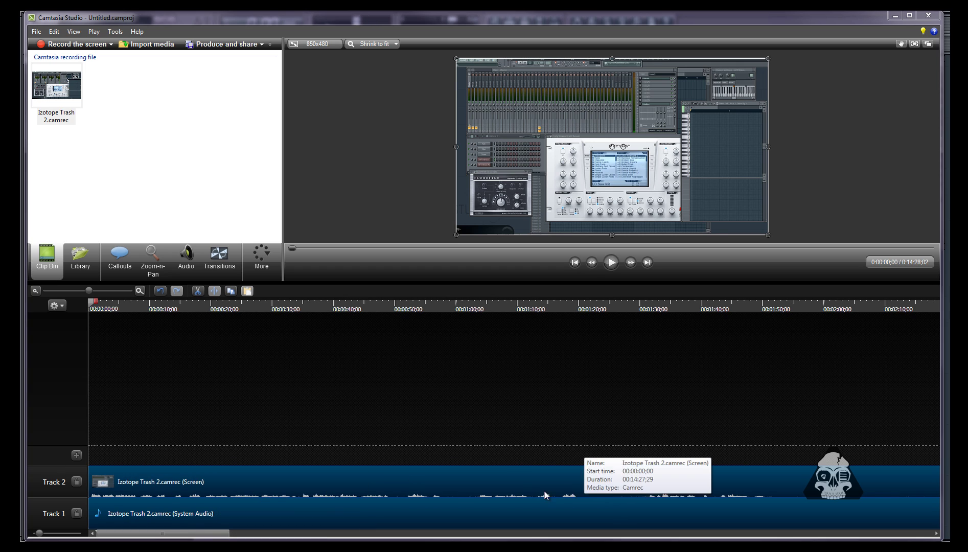
Silence the Track 2 screen clip's audio, then minimize Camtasia back to FL Studio
click(171, 486)
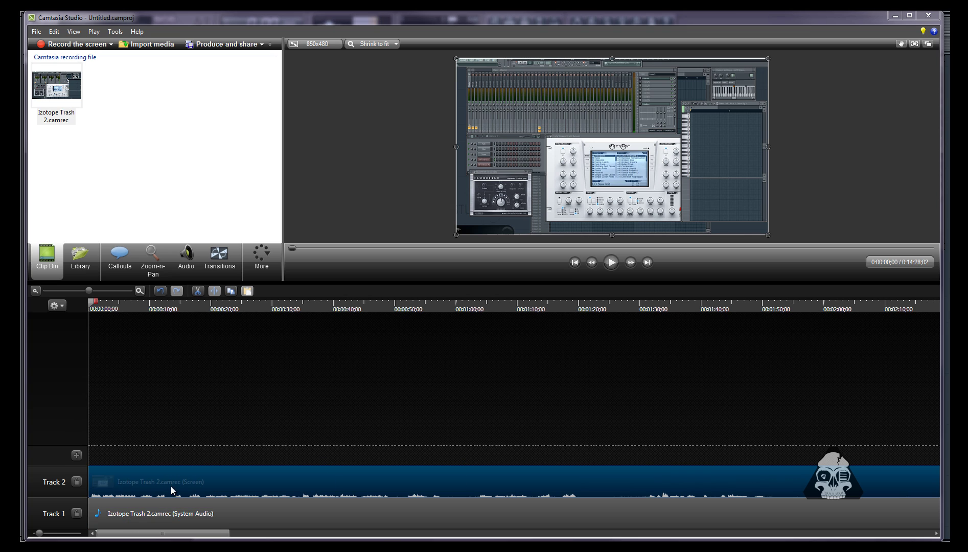
click(186, 259)
click(207, 187)
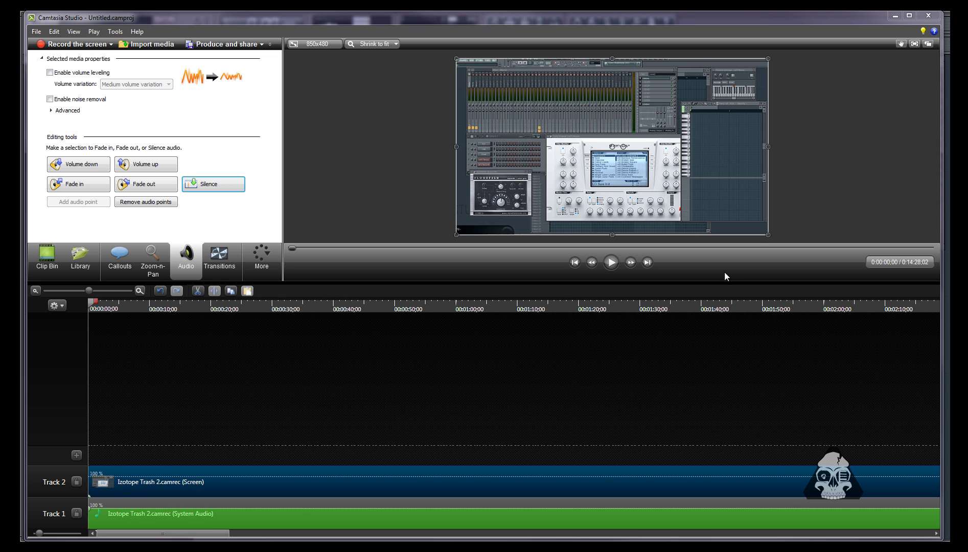
click(894, 15)
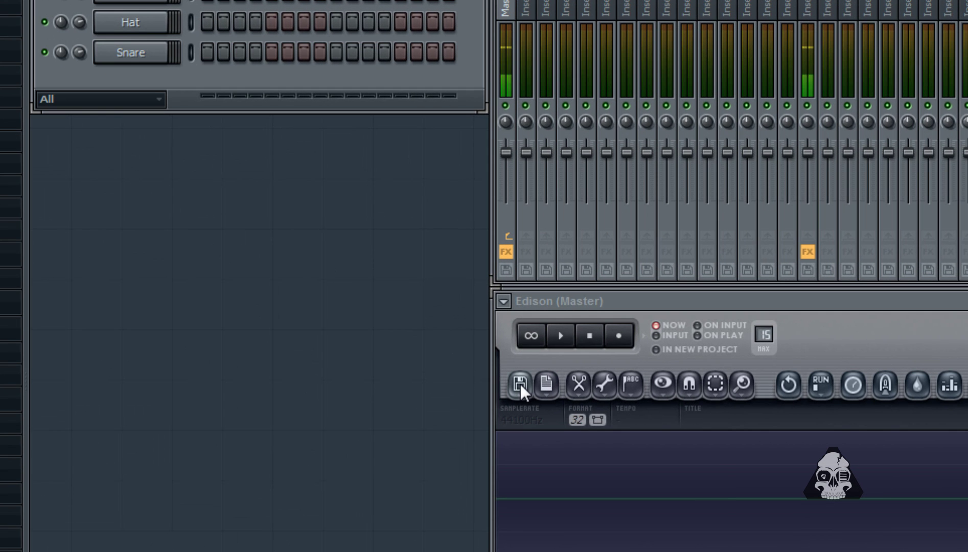
Look at Edison's Save sample as… option, then close the menu without saving
click(476, 333)
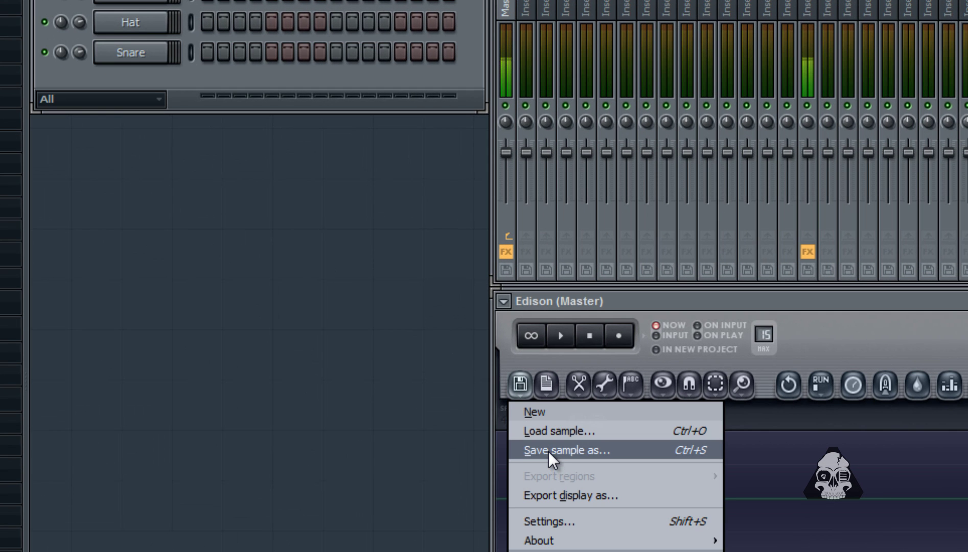
click(853, 300)
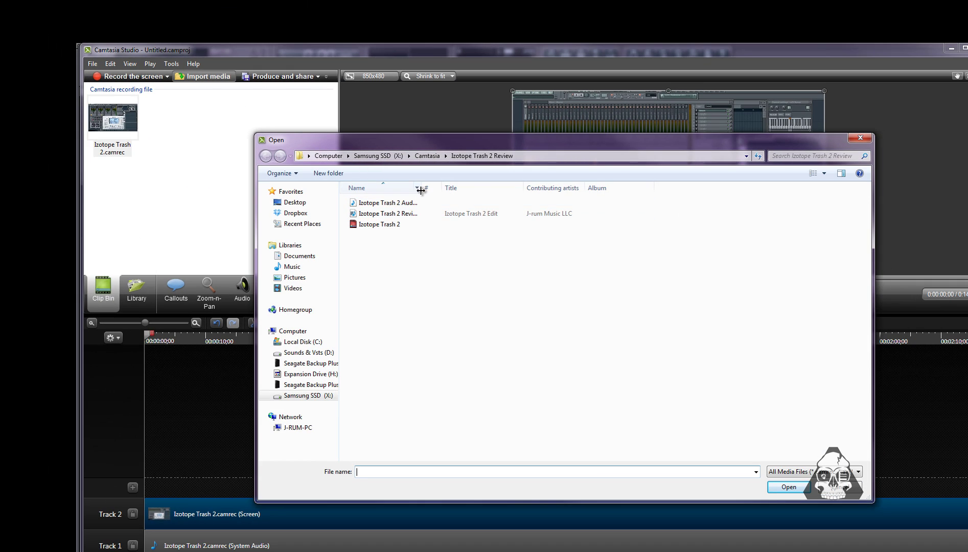
Import Izotope Trash 2 Audio.wav and drop it on a new Track 3 above the screen clip
drag(421, 190, 498, 189)
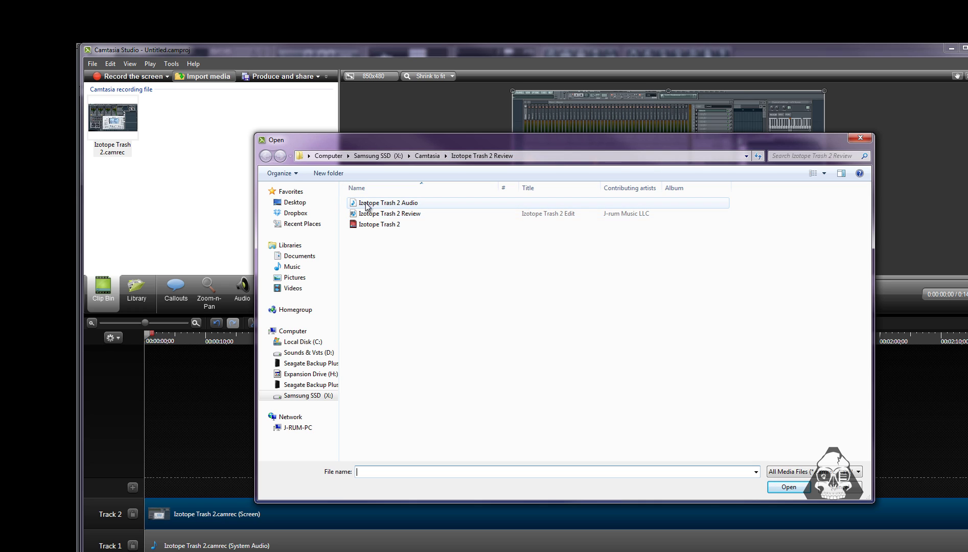
double_click(417, 204)
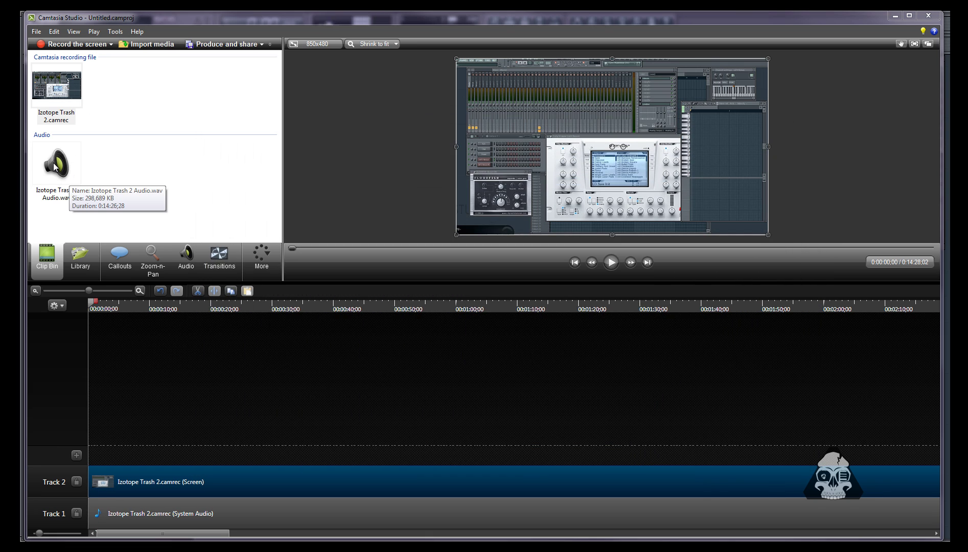
drag(53, 164, 91, 454)
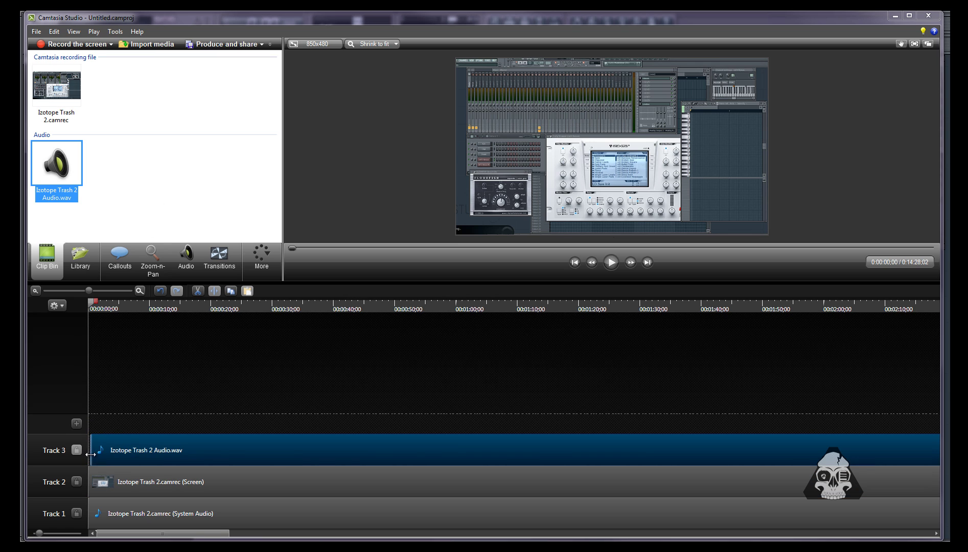
Shift the Track 3 WAV clip slightly later and raise the Track 2 clip's volume
click(139, 456)
drag(145, 460, 151, 460)
click(136, 485)
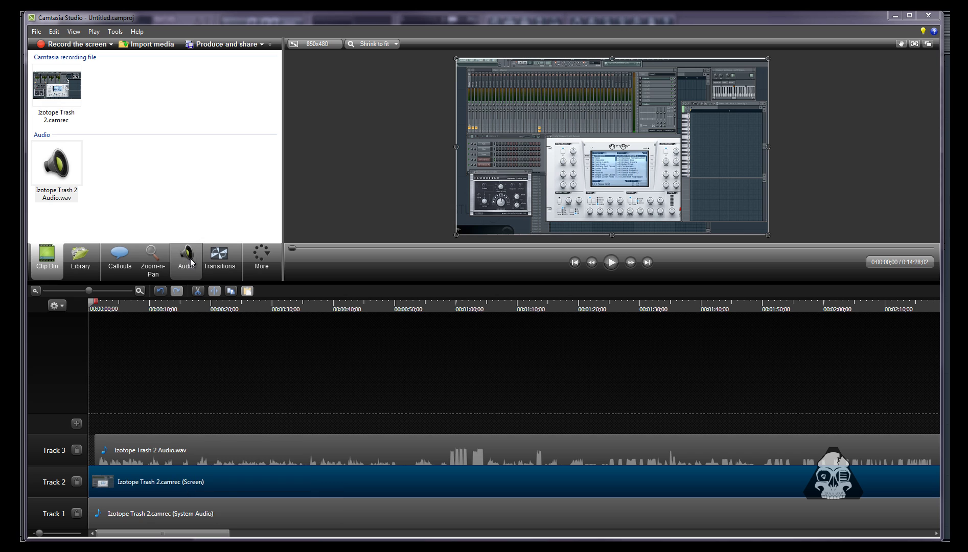
click(187, 258)
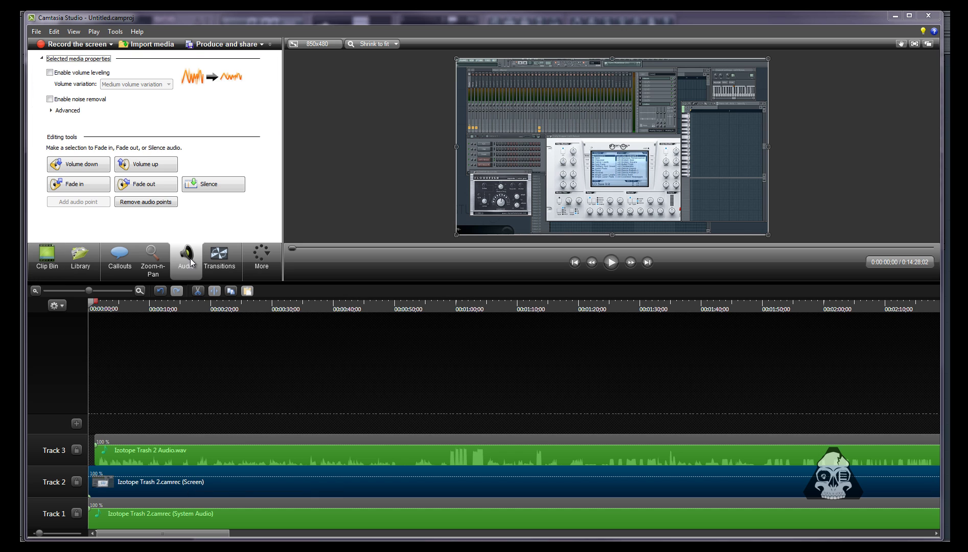
click(147, 164)
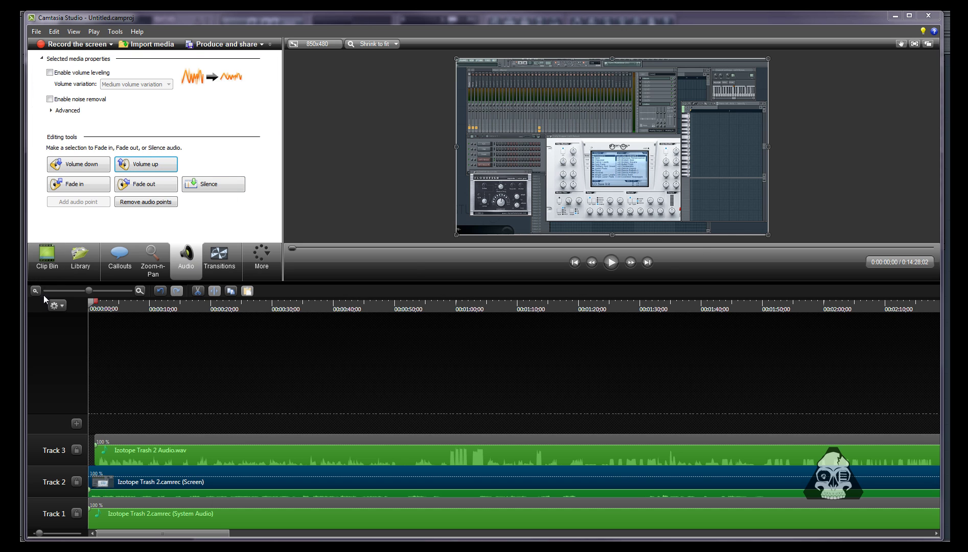
Zoom the timeline in, move the WAV clip to 0:00 and trim its start to align it
drag(89, 290, 120, 290)
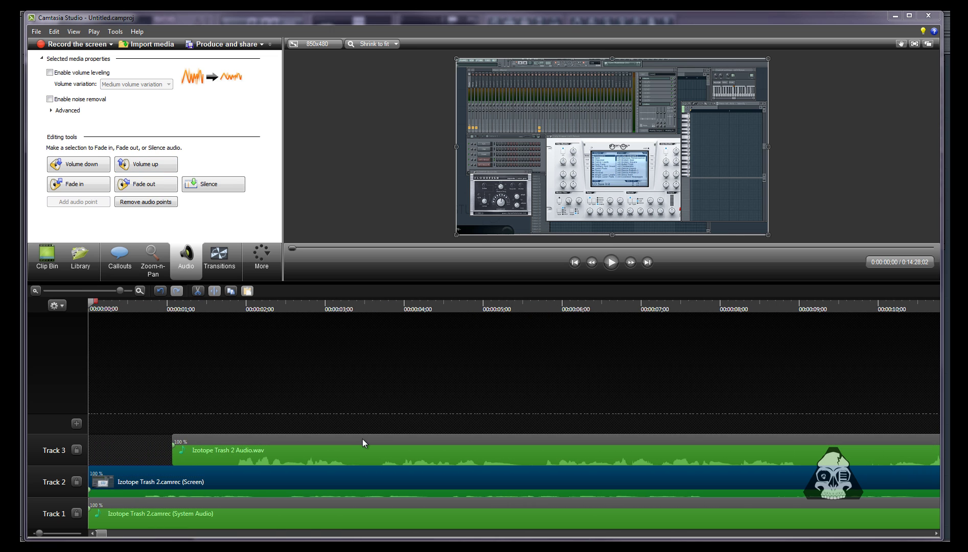
drag(362, 439, 264, 447)
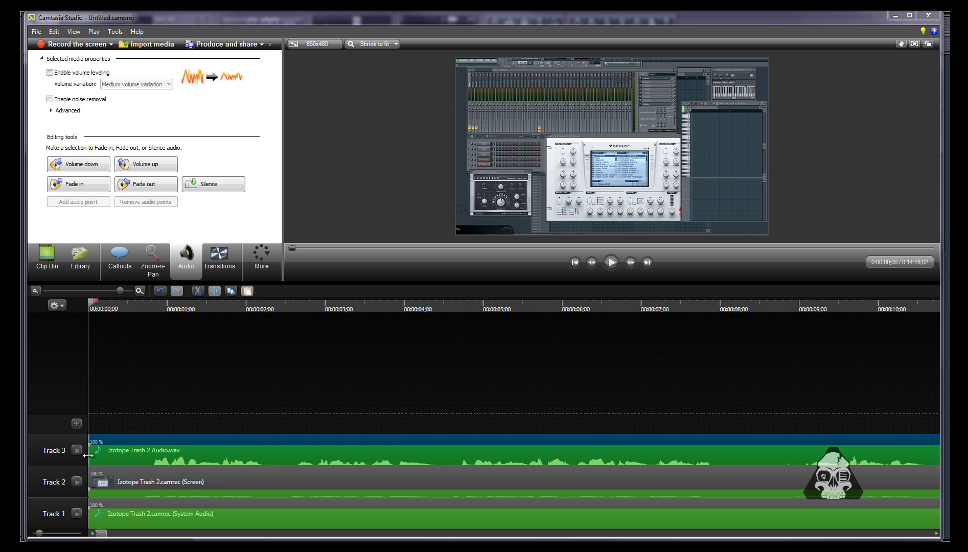
drag(89, 461, 134, 462)
drag(267, 447, 258, 445)
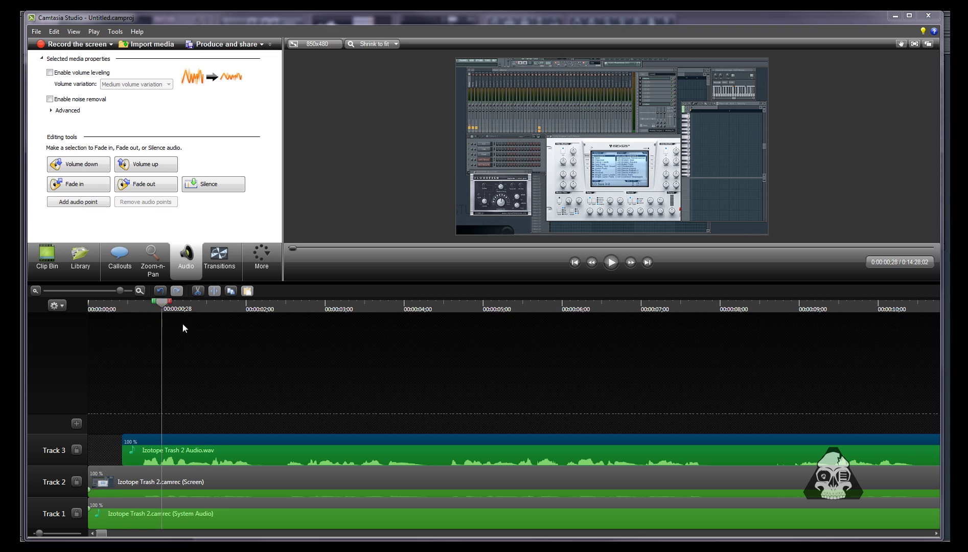
click(236, 478)
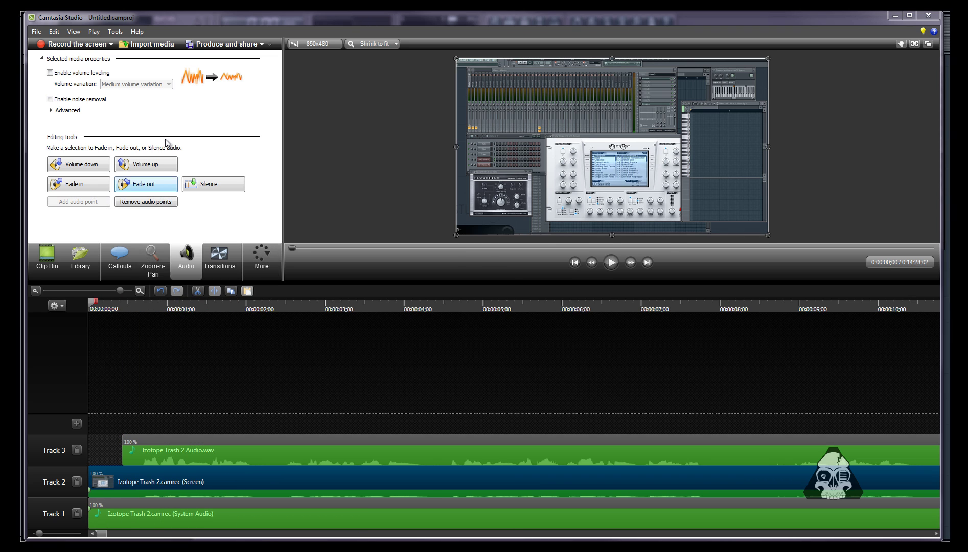
Silence the Track 2 screen recording's audio, then select the Track 3 WAV clip
click(214, 185)
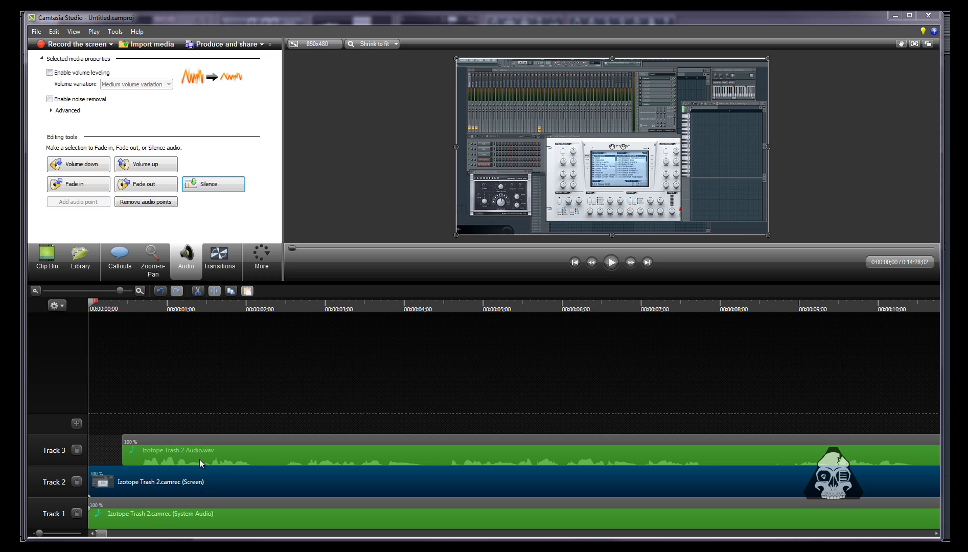
click(155, 484)
click(227, 457)
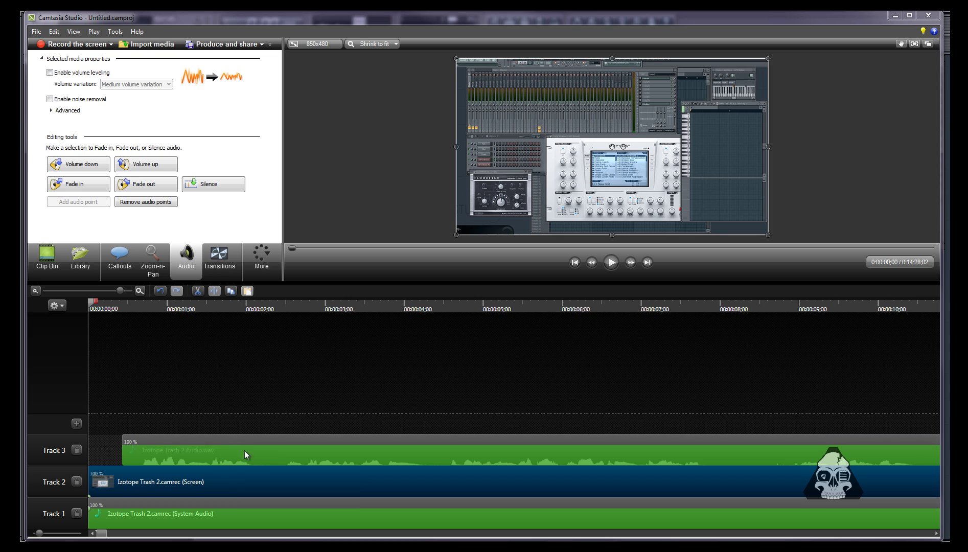